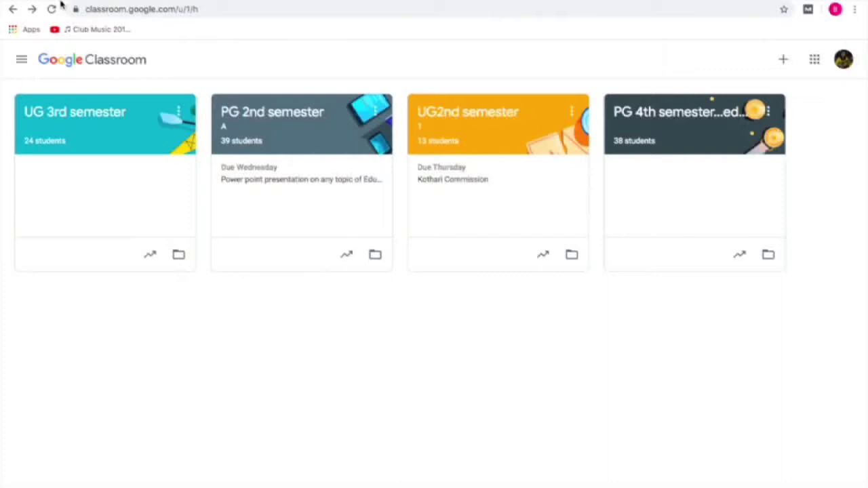
# Start creating a new class and accept the notice about not using Classroom at a school or university with students.
pyautogui.click(783, 61)
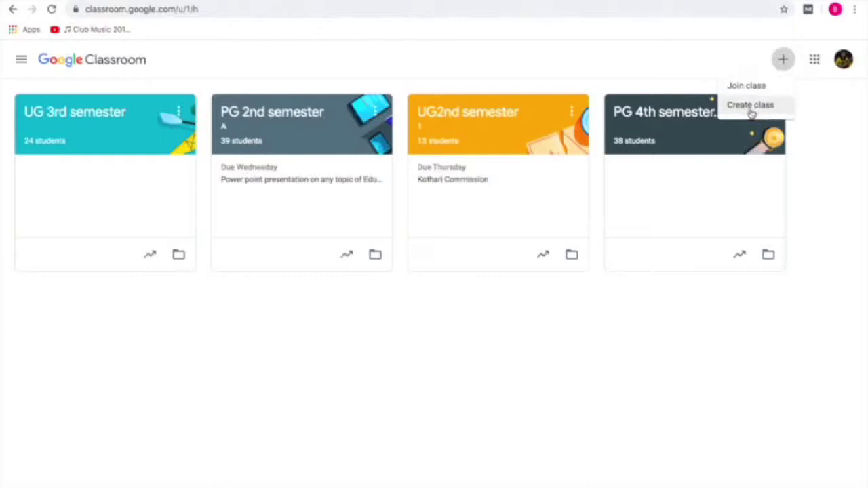
pyautogui.click(750, 108)
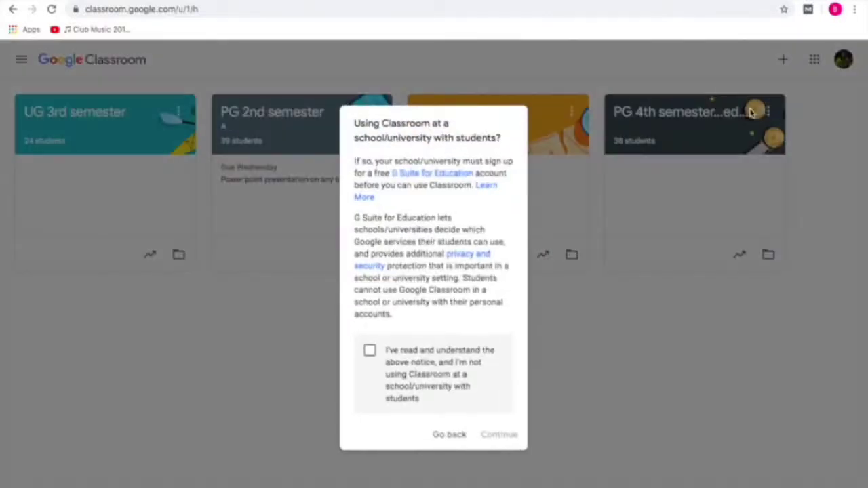
pyautogui.click(370, 351)
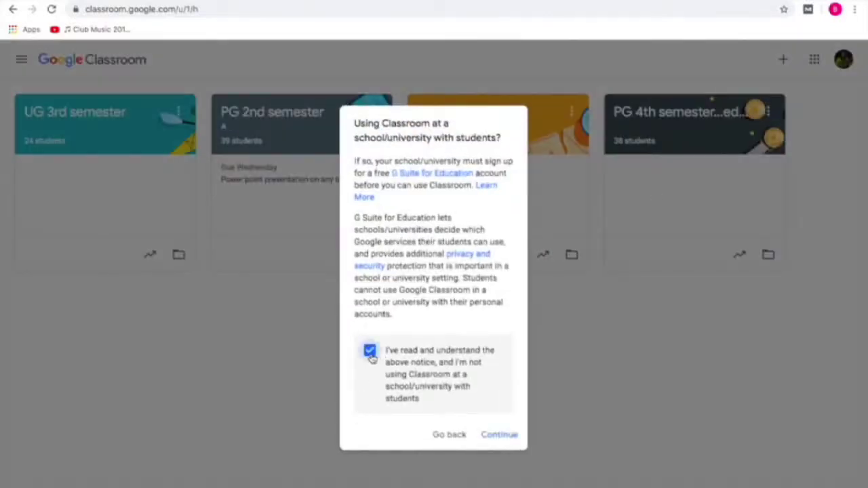
pyautogui.click(499, 436)
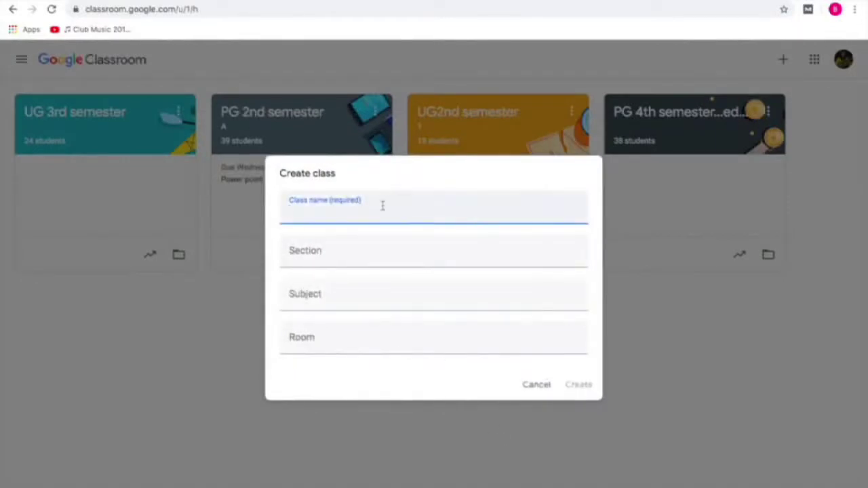
# Create the class with name ClassVI, section A, subject Social Science and room 1.
pyautogui.write('ClassV')
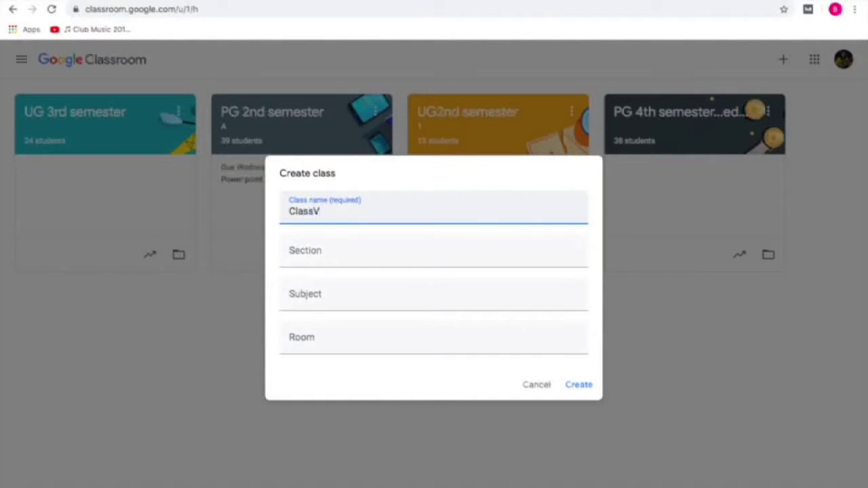
pyautogui.write('I')
pyautogui.click(346, 250)
pyautogui.write('A')
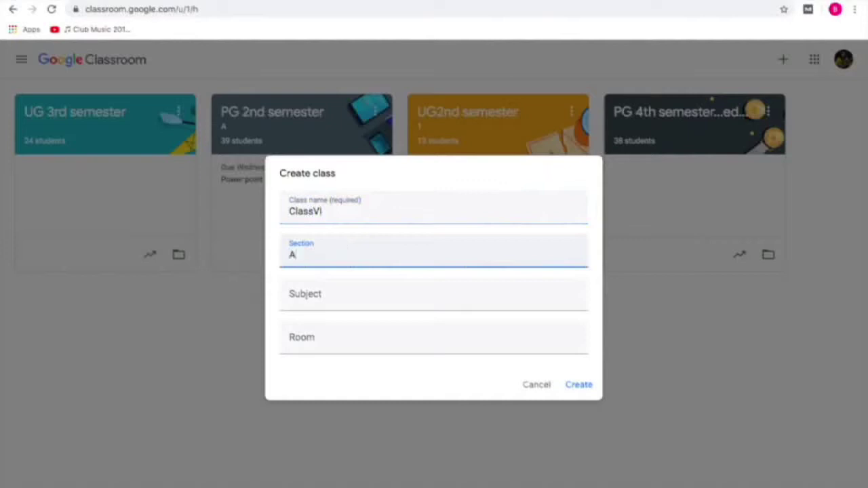
pyautogui.click(323, 300)
pyautogui.write('SO')
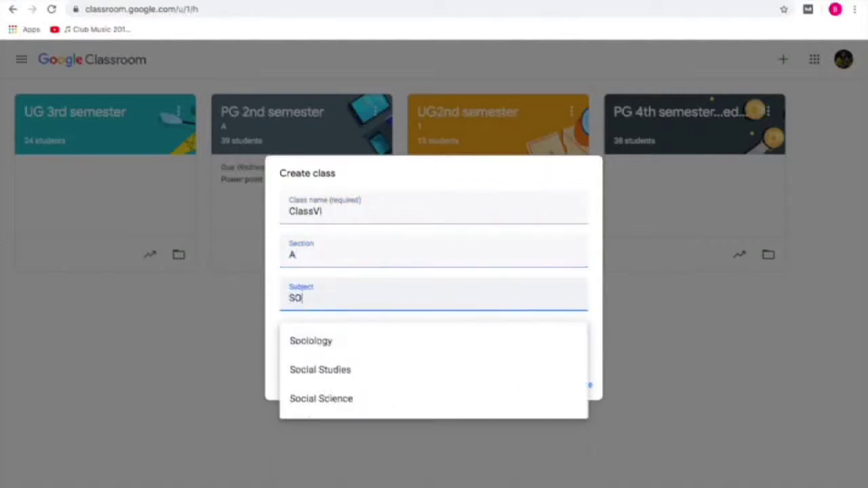
pyautogui.click(323, 400)
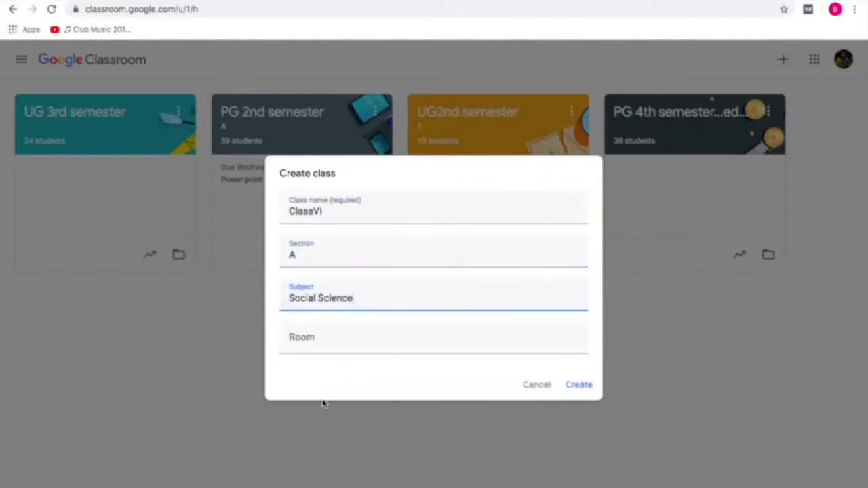
pyautogui.click(322, 339)
pyautogui.write('1')
pyautogui.click(578, 385)
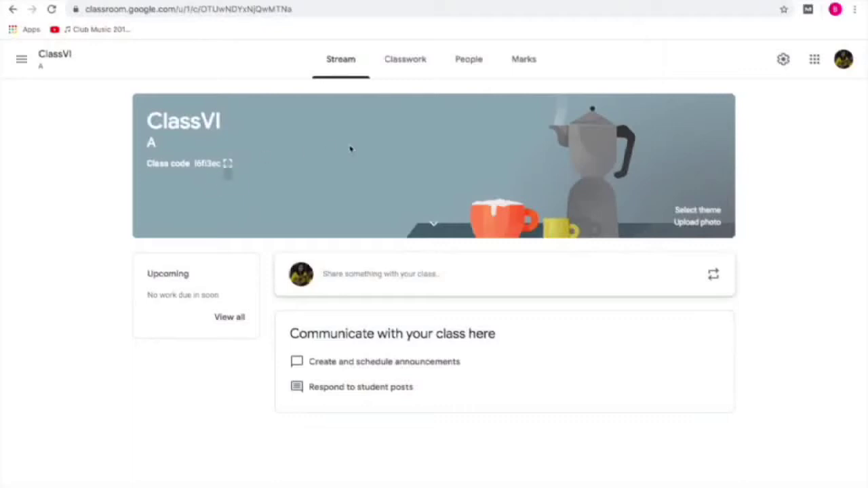
# Examine the student and teacher invitation forms for ClassVI without inviting anyone, and return to the class stream.
pyautogui.click(467, 62)
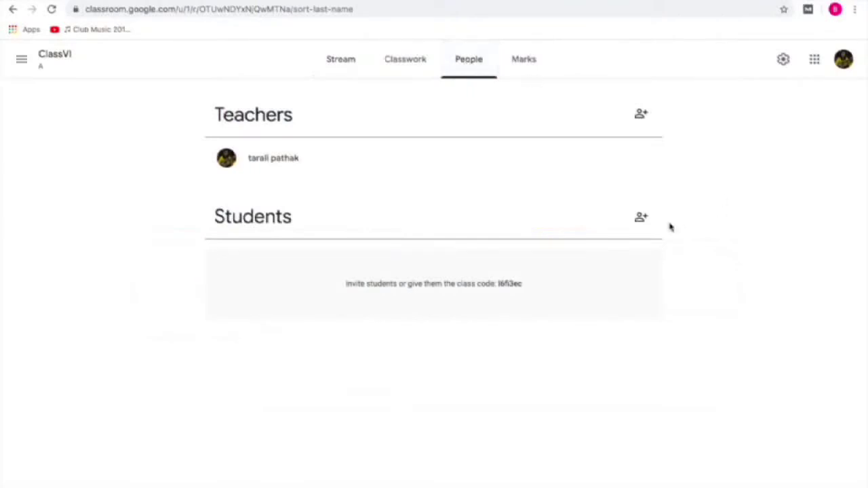
pyautogui.click(641, 218)
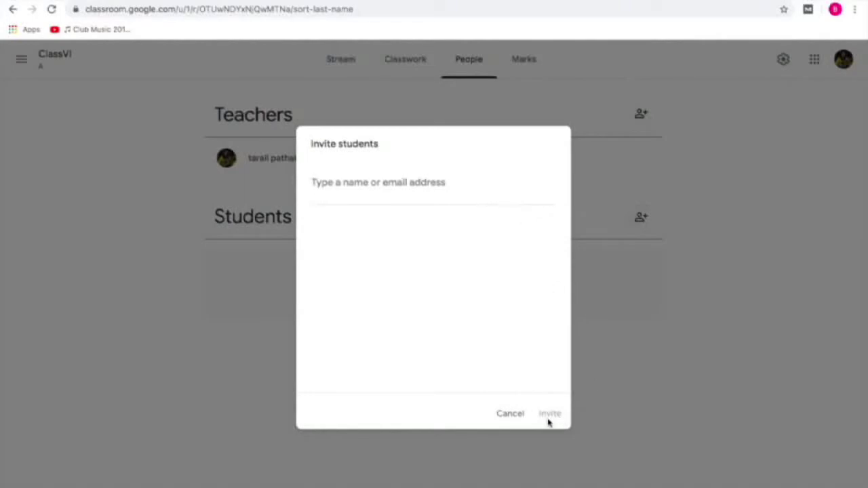
pyautogui.click(515, 416)
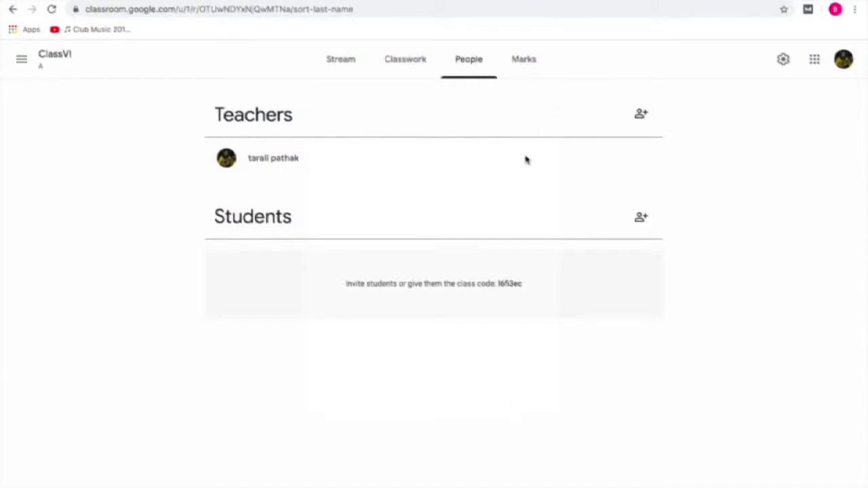
pyautogui.click(640, 115)
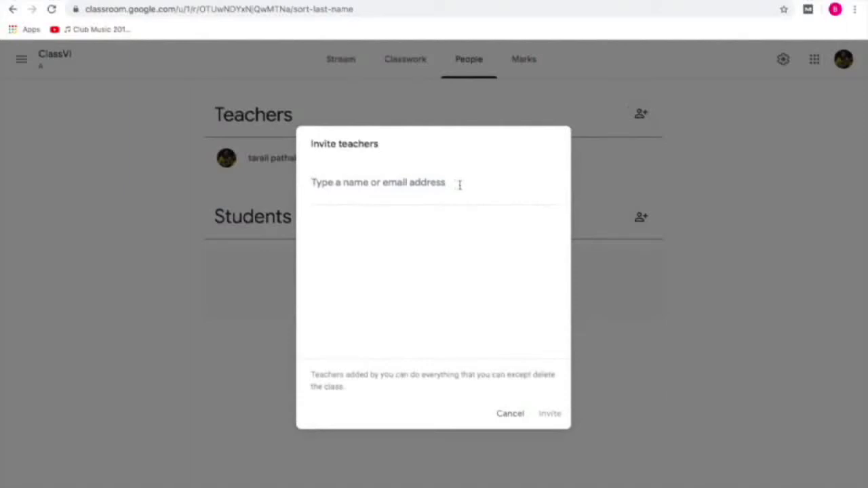
pyautogui.click(507, 415)
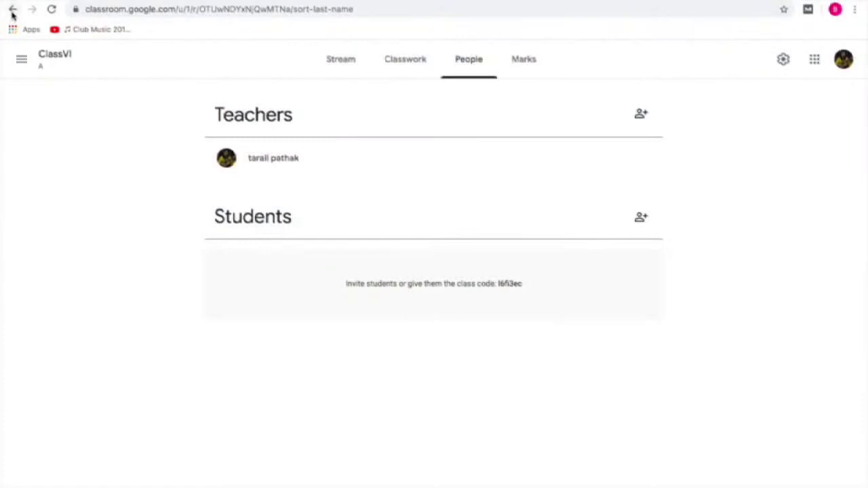
pyautogui.click(12, 14)
pyautogui.click(12, 14)
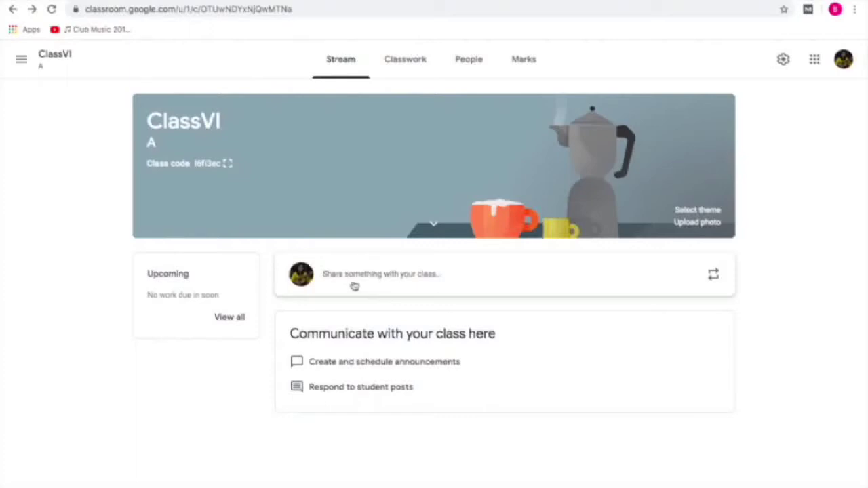
# Start a stream post for ClassVI and attach the Blank Quiz form from Google Drive.
pyautogui.click(396, 275)
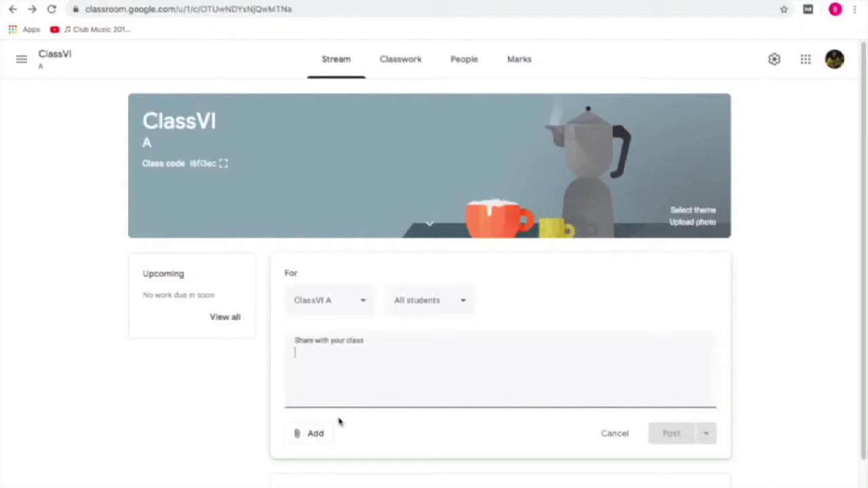
pyautogui.click(316, 437)
pyautogui.click(316, 437)
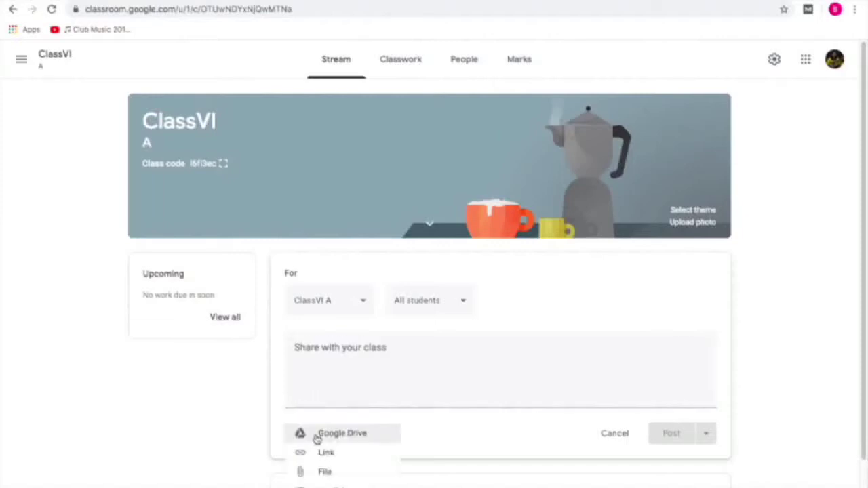
pyautogui.click(328, 434)
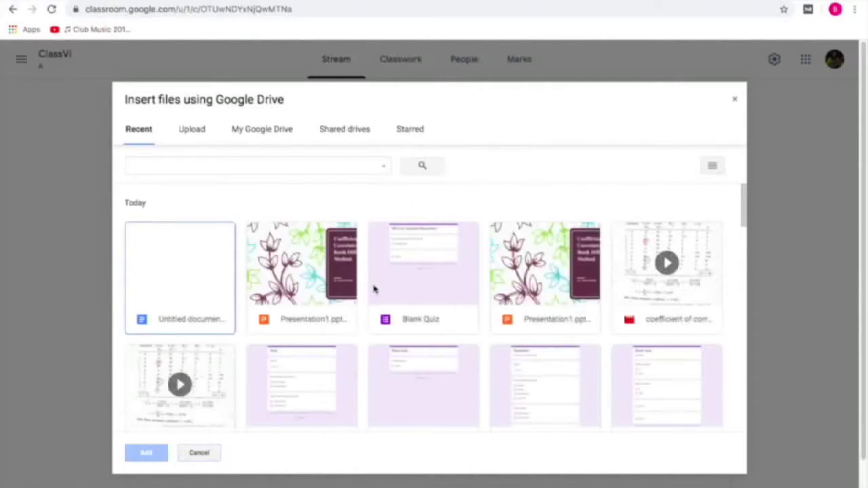
pyautogui.click(429, 283)
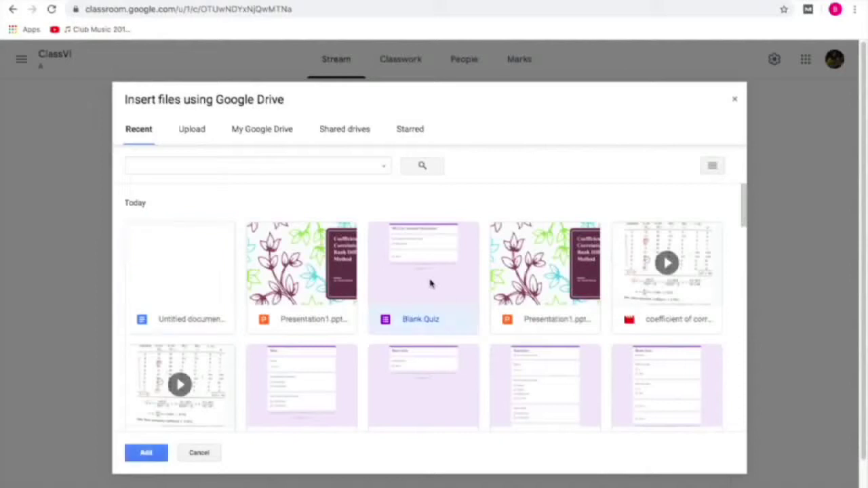
pyautogui.click(148, 455)
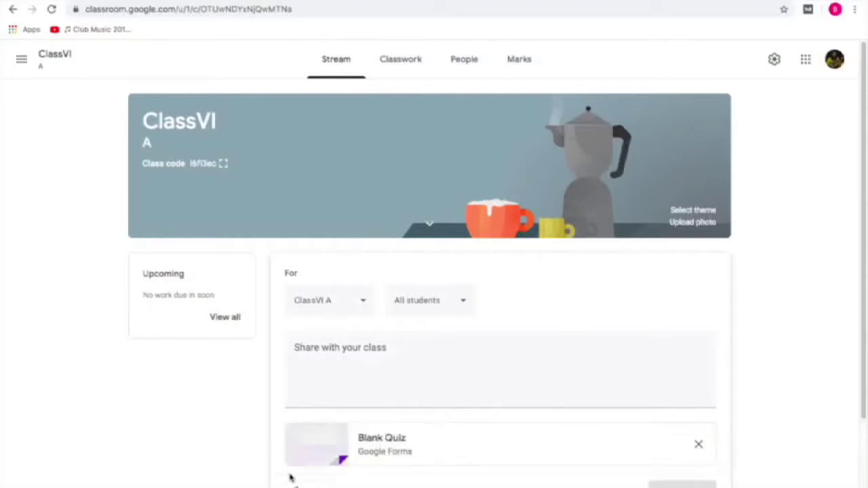
pyautogui.click(309, 484)
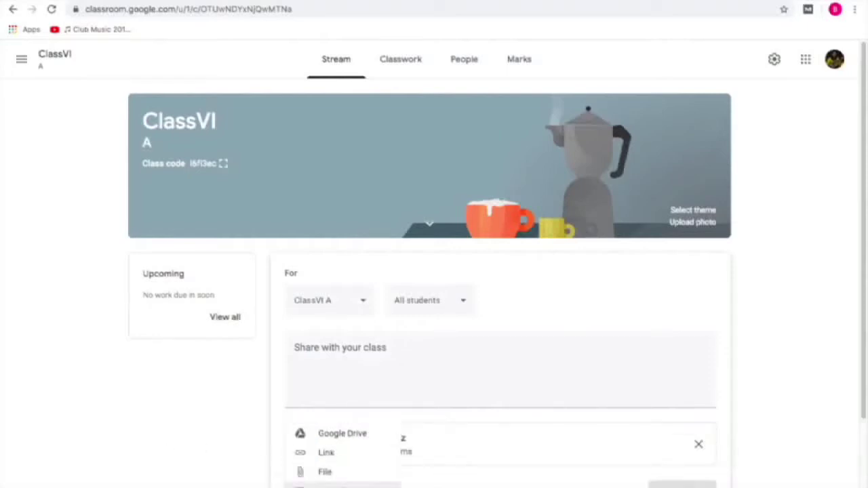
pyautogui.click(325, 452)
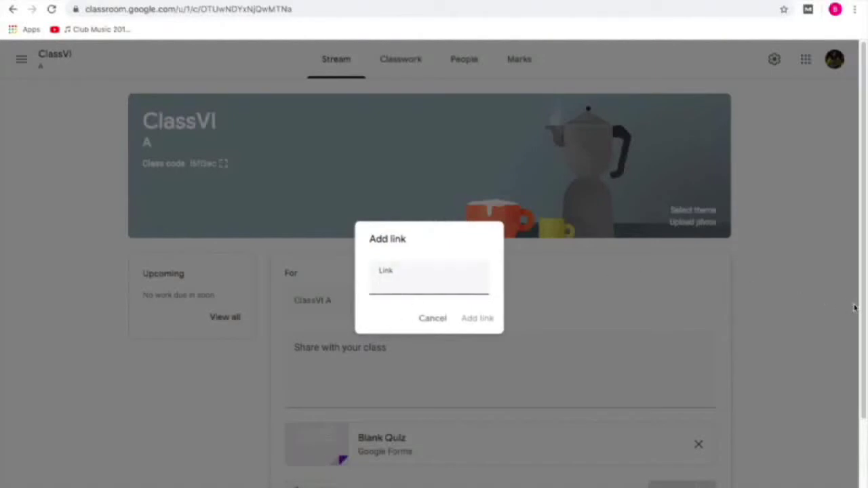
pyautogui.click(802, 318)
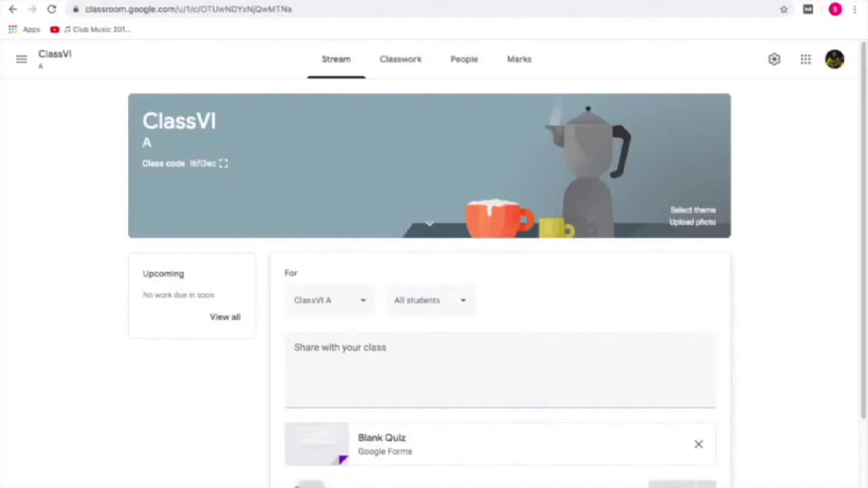
# Upload Presentation1.pptx from the computer's Desktop folder as an attachment to the post.
pyautogui.click(305, 485)
pyautogui.moveTo(860, 271); pyautogui.dragTo(862, 345)
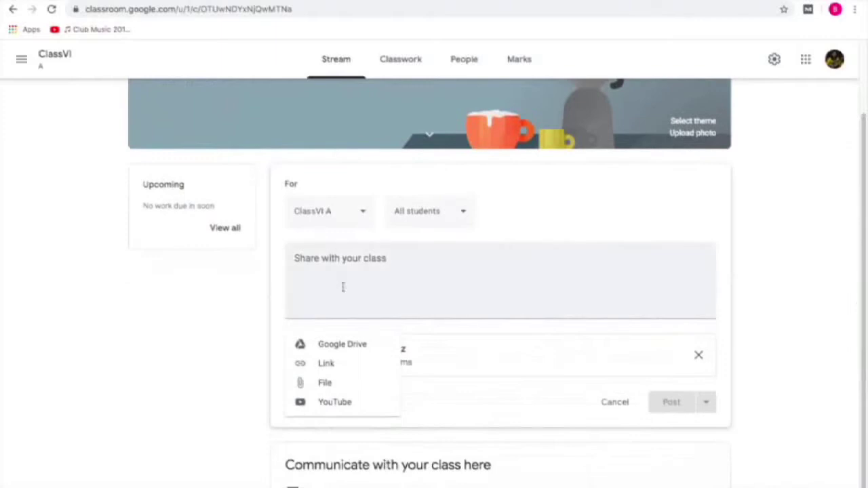
pyautogui.click(326, 383)
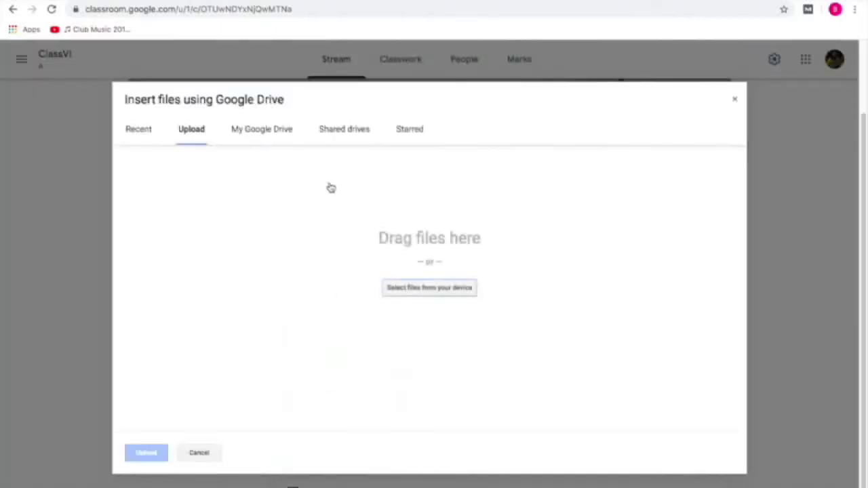
pyautogui.click(418, 291)
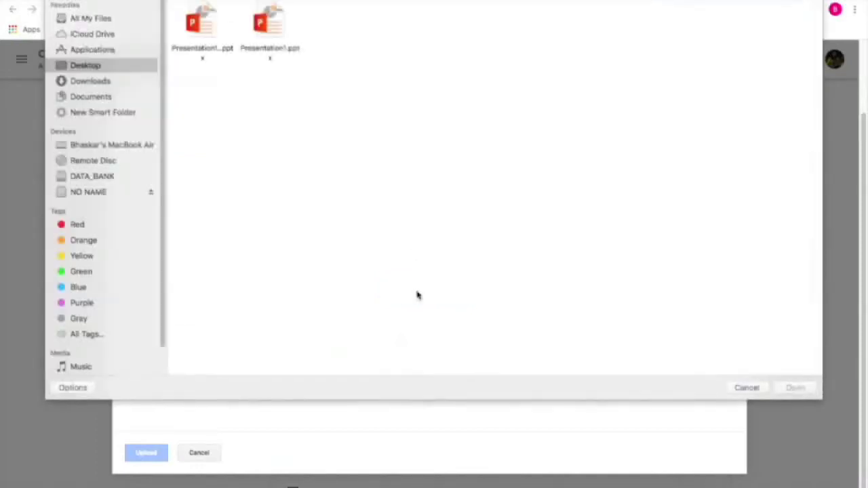
pyautogui.moveTo(195, 34)
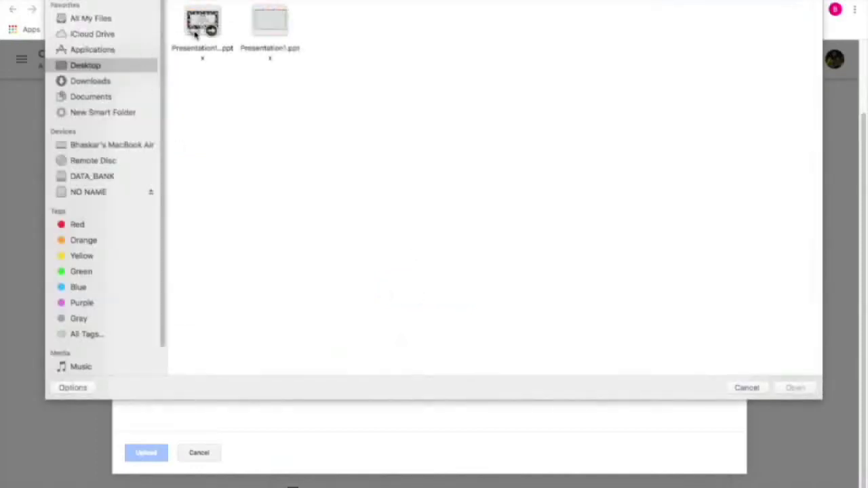
pyautogui.click(269, 26)
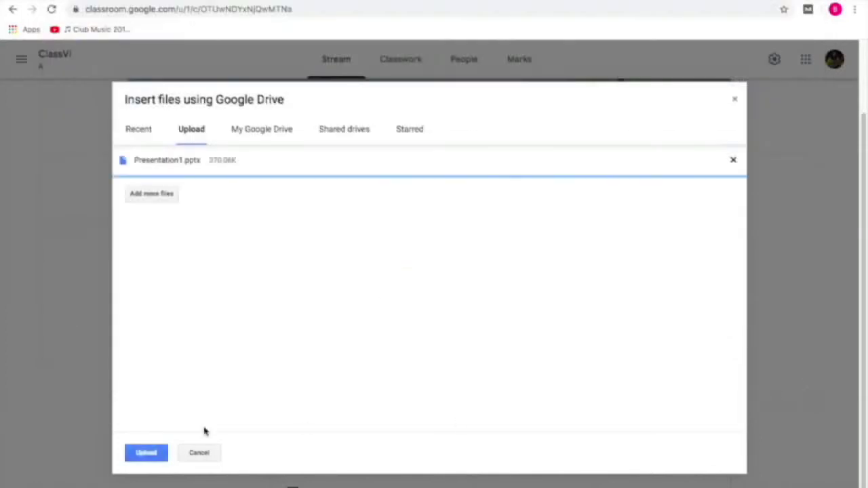
pyautogui.click(150, 455)
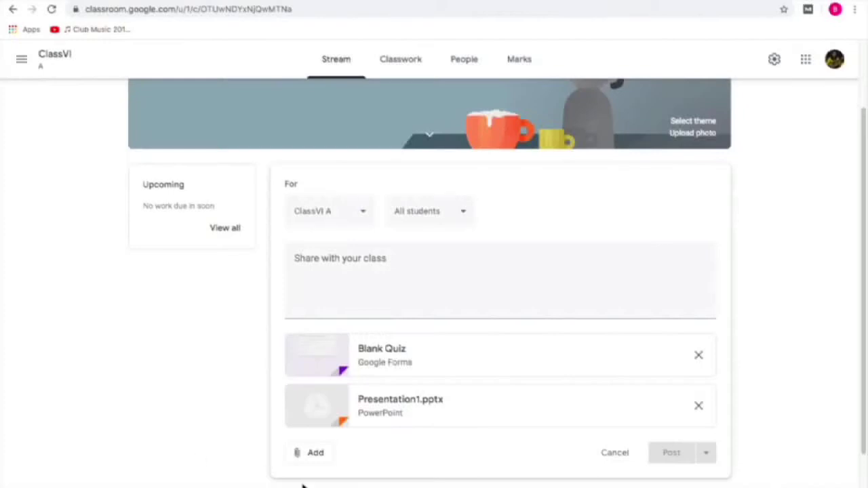
# Search YouTube for "educational video" and attach the Learning Video Collection for Kids video to the post.
pyautogui.click(310, 454)
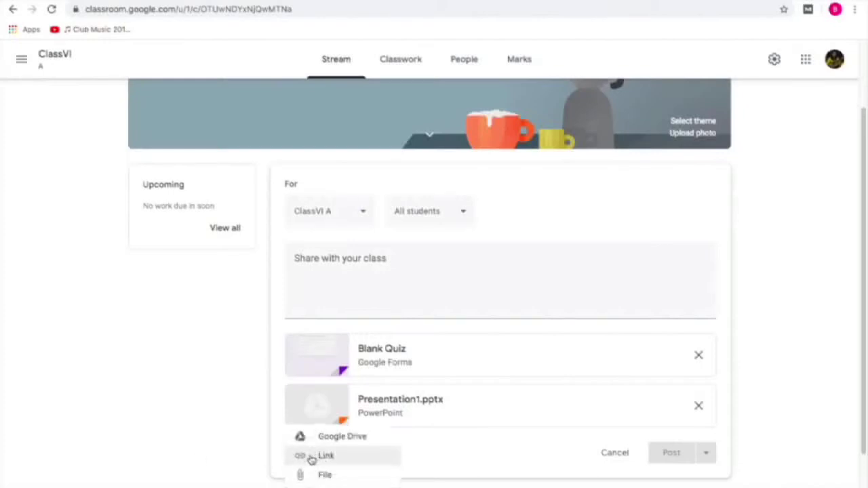
pyautogui.click(332, 484)
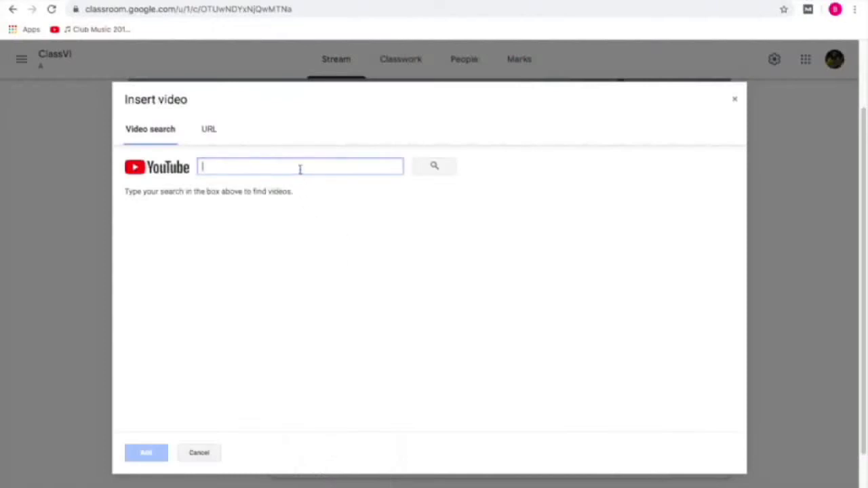
pyautogui.write('aduc')
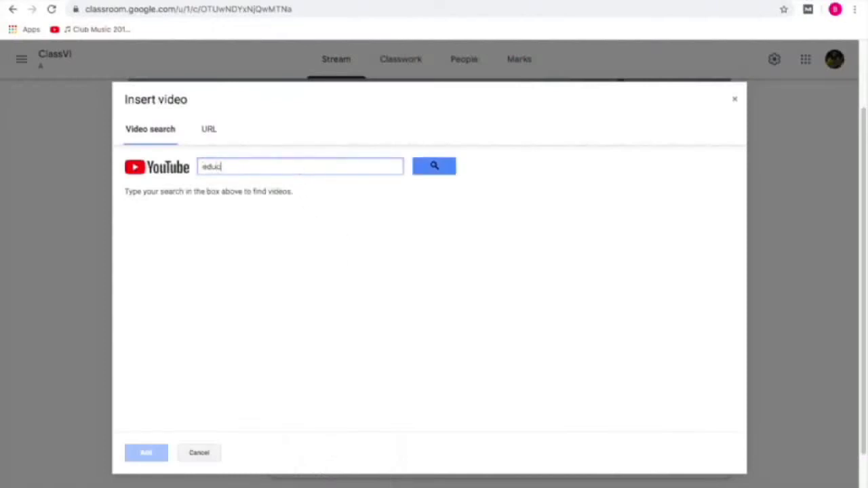
pyautogui.write('ational video')
pyautogui.click(440, 168)
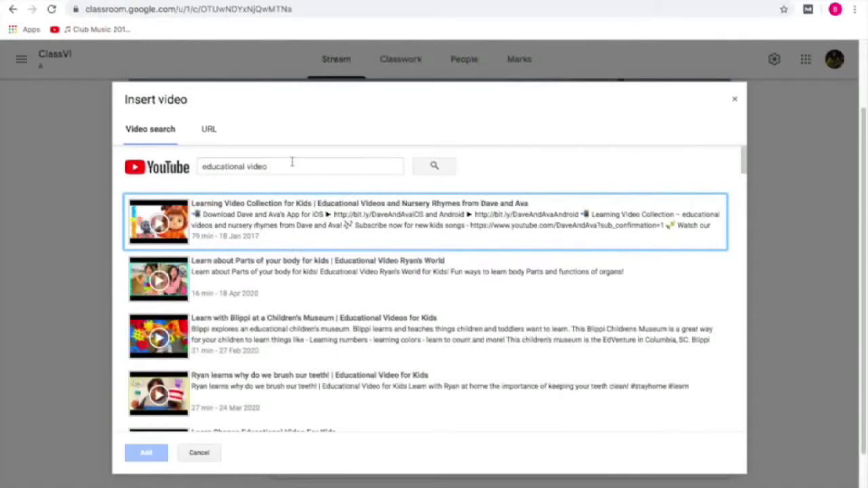
pyautogui.click(256, 211)
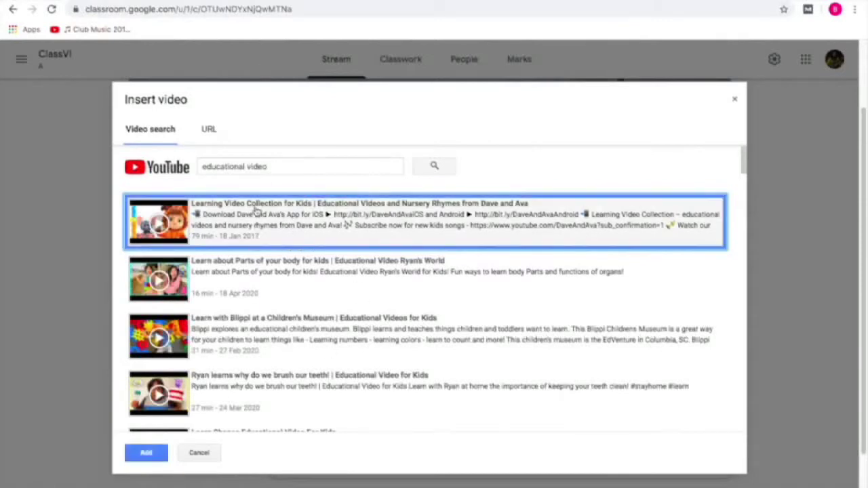
pyautogui.click(145, 453)
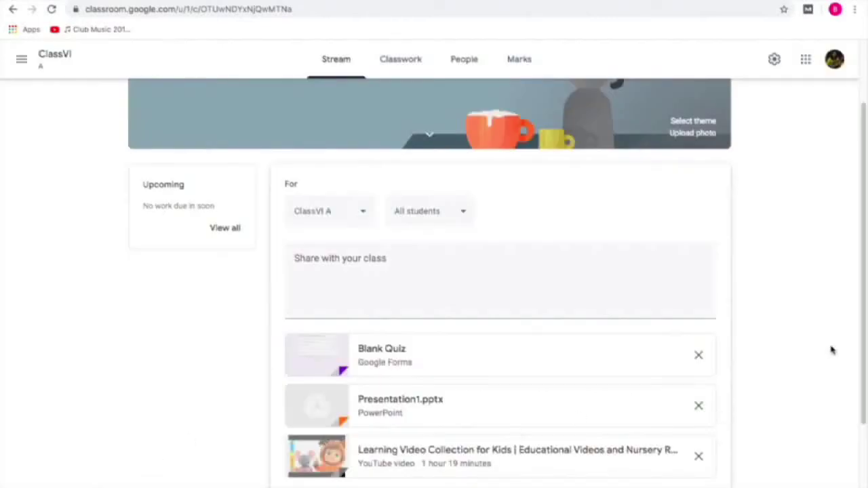
# Write "please go through the following materials" as the message of the stream post and publish it to all students of ClassVI A.
pyautogui.moveTo(861, 352); pyautogui.dragTo(861, 407)
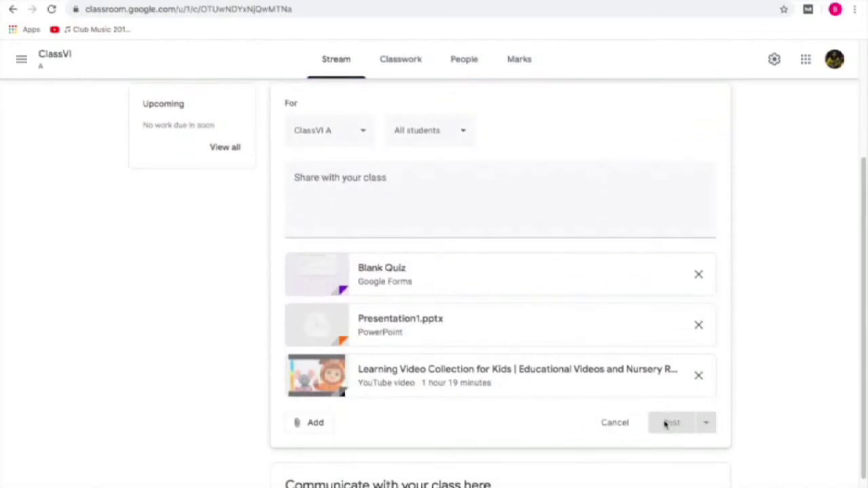
pyautogui.click(367, 178)
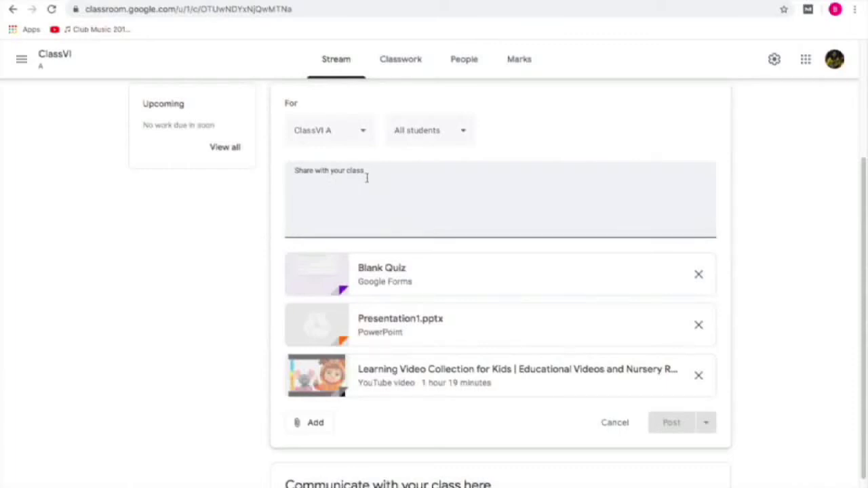
pyautogui.write('ple')
pyautogui.write('as')
pyautogui.press('BackSpace')
pyautogui.press('BackSpace')
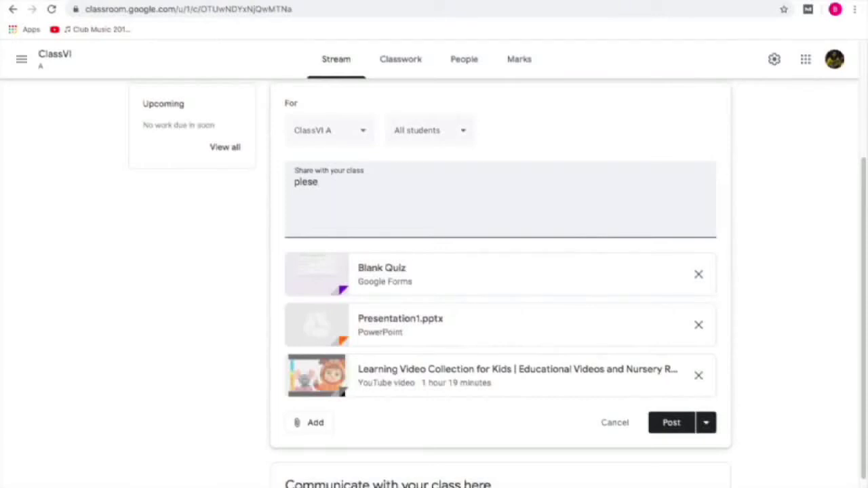
pyautogui.write('ase go through the f')
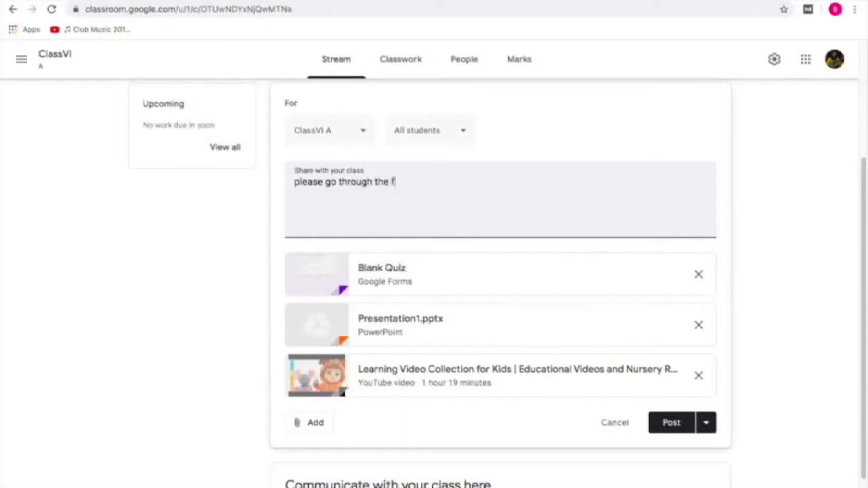
pyautogui.write('ollowing materials')
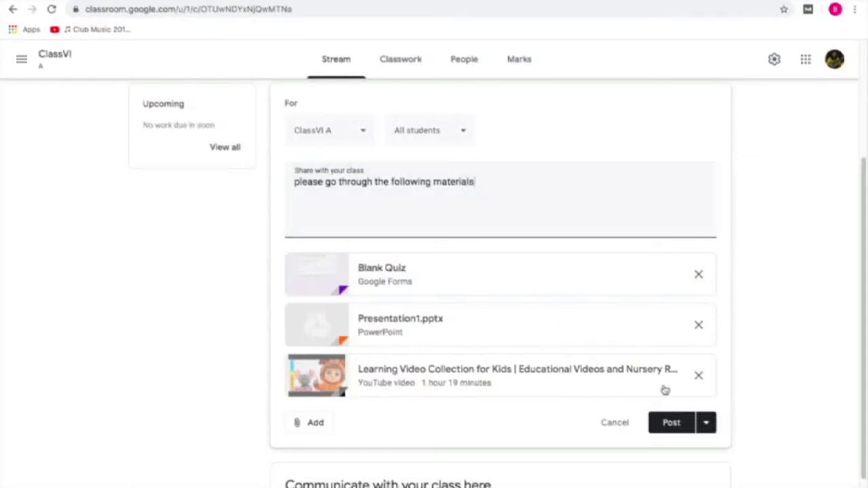
pyautogui.click(667, 423)
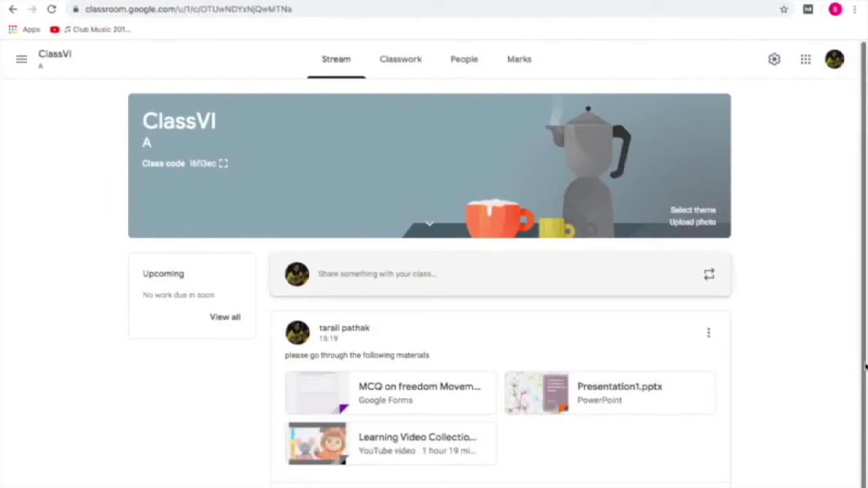
pyautogui.moveTo(865, 362); pyautogui.dragTo(865, 427)
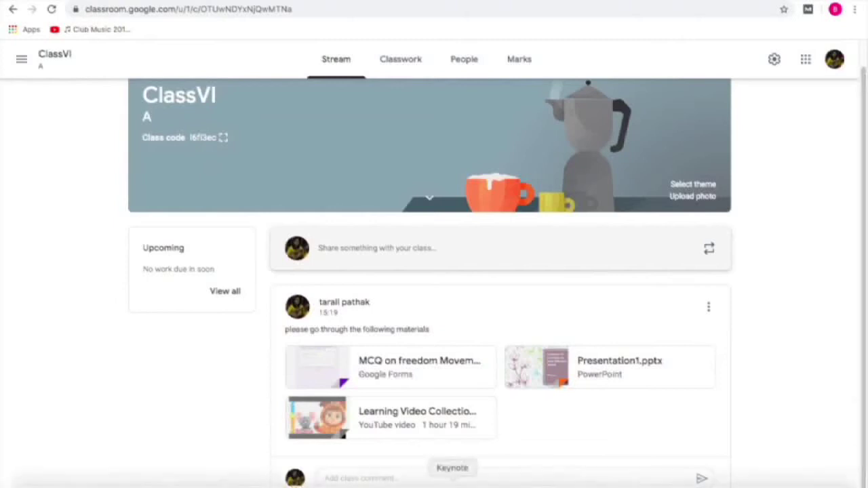